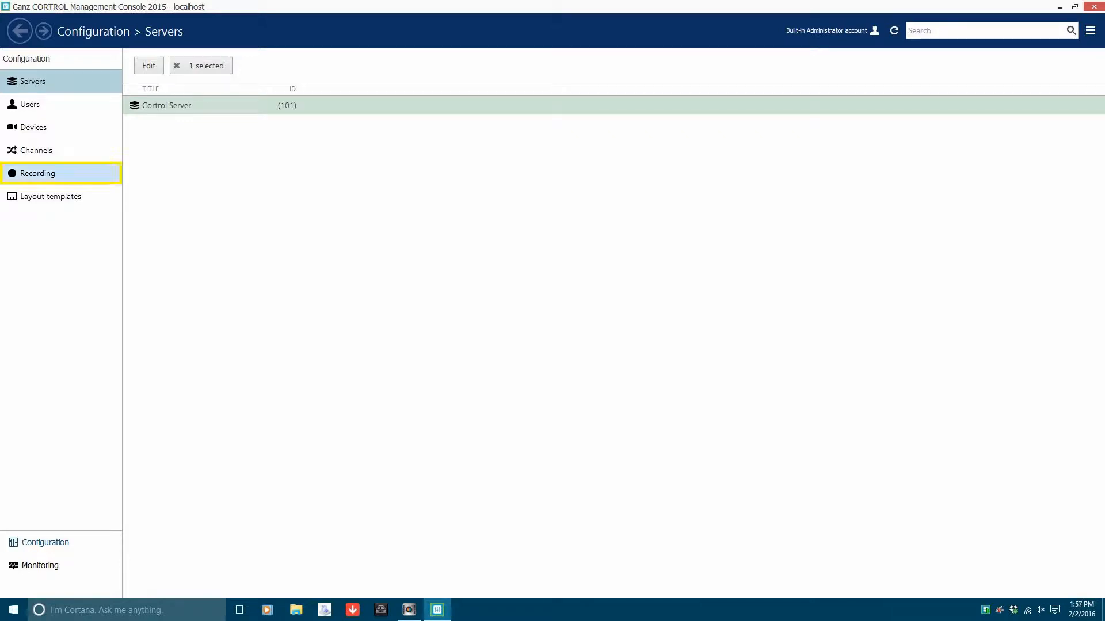
# - Open the recording section of the server configuration
pyautogui.click(38, 173)
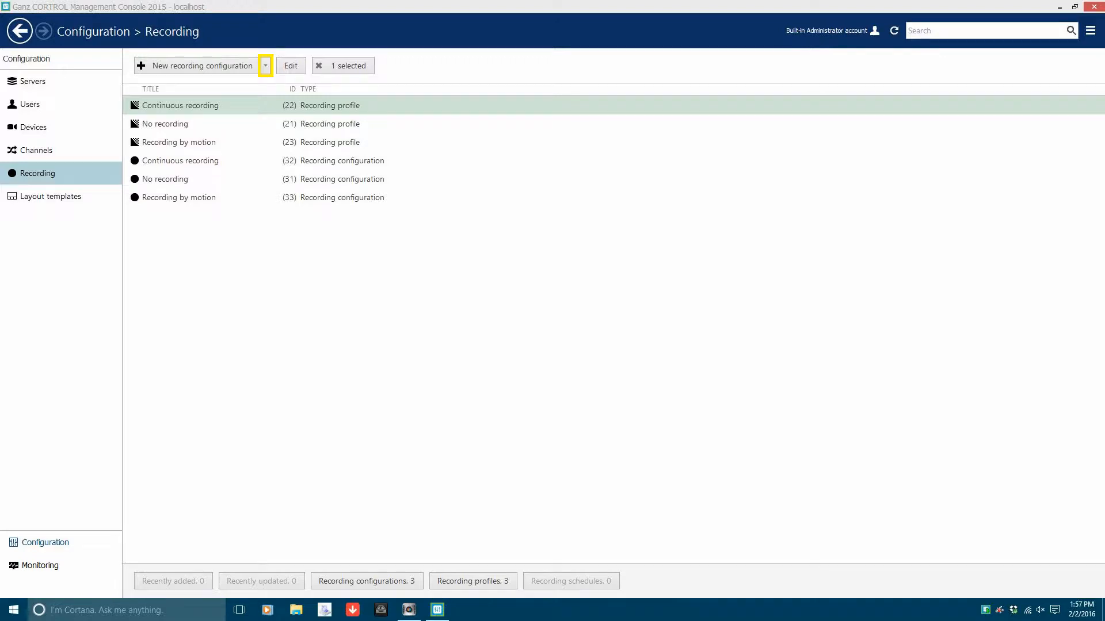
pyautogui.click(265, 65)
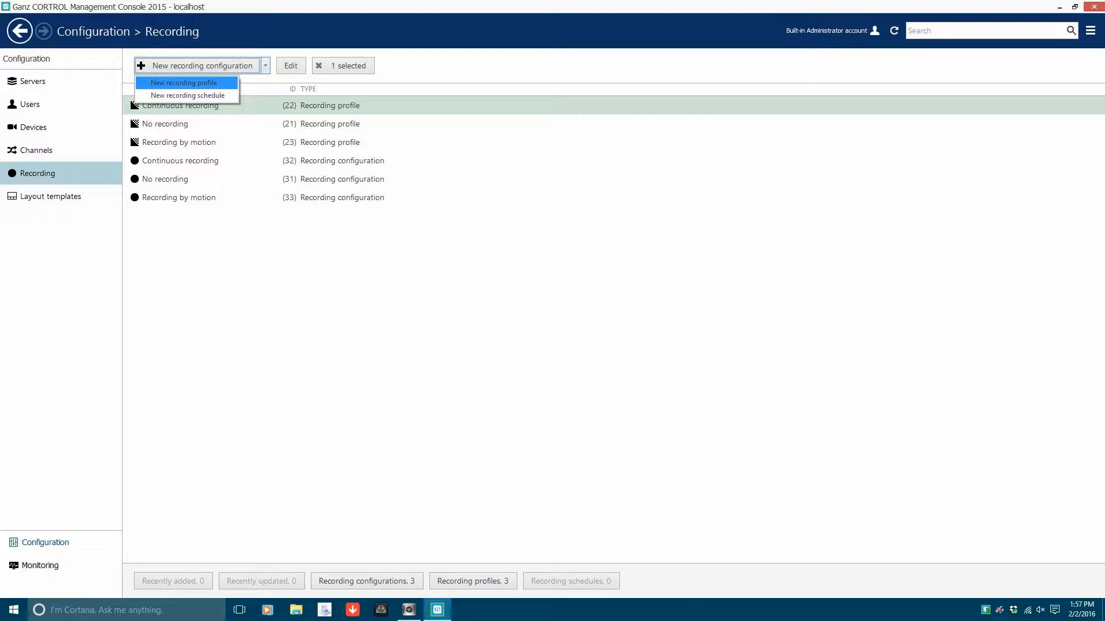
pyautogui.click(184, 83)
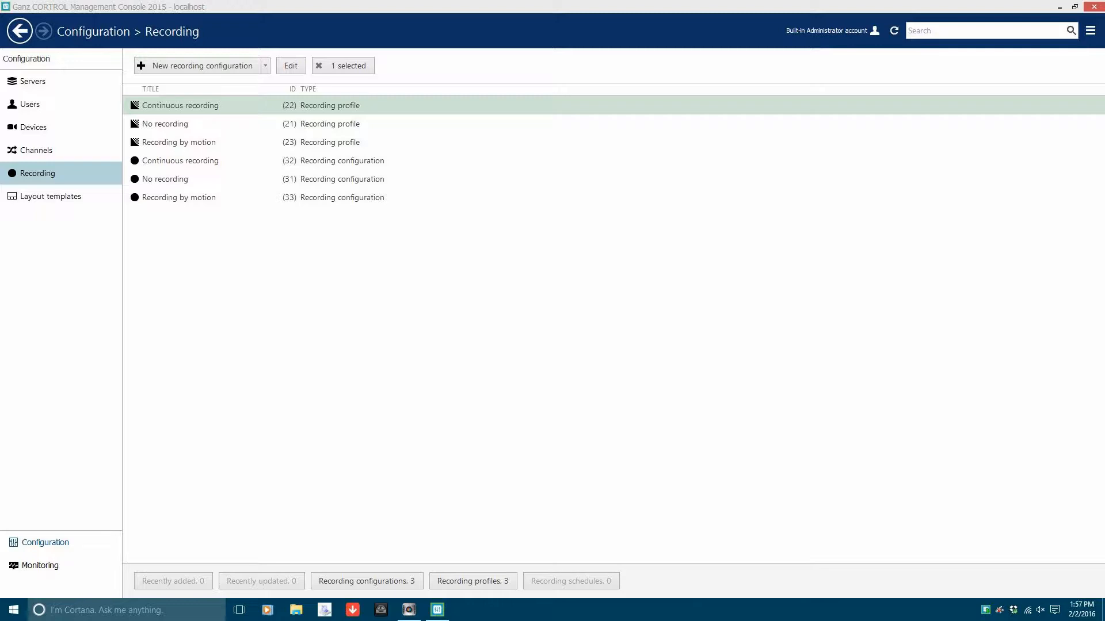
pyautogui.click(265, 66)
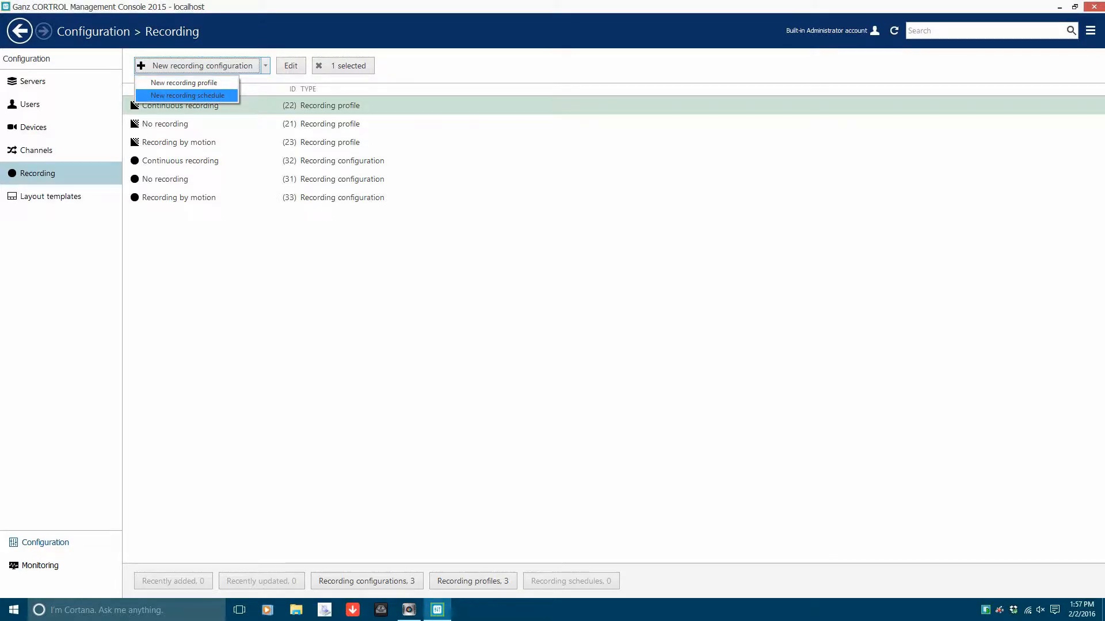
pyautogui.click(187, 95)
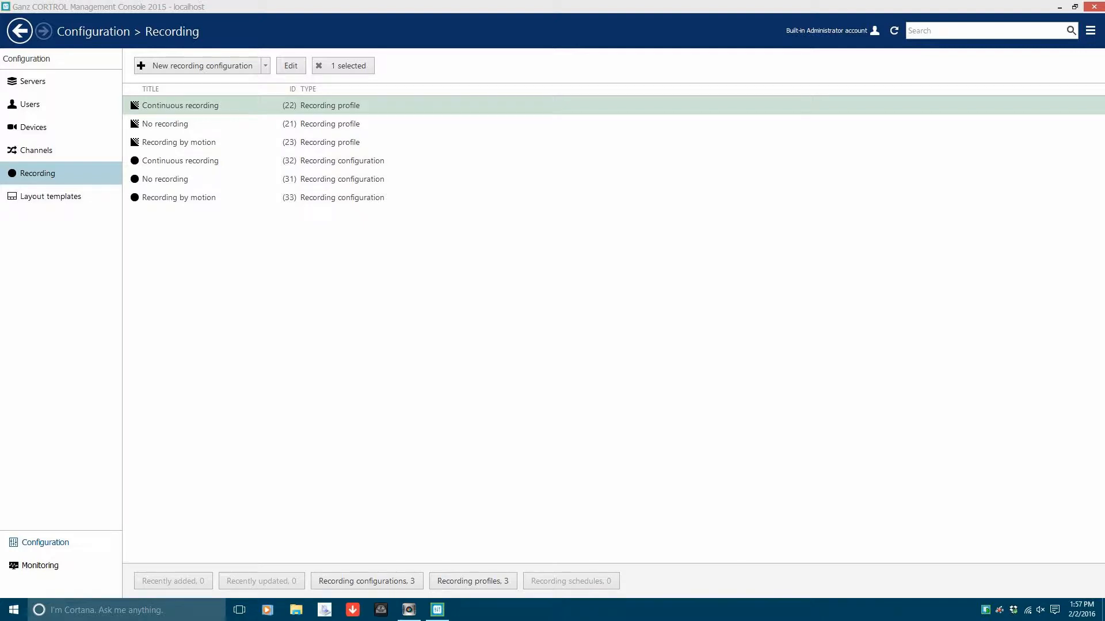
# - Create a new recording profile titled "Custom Profile"
pyautogui.click(265, 65)
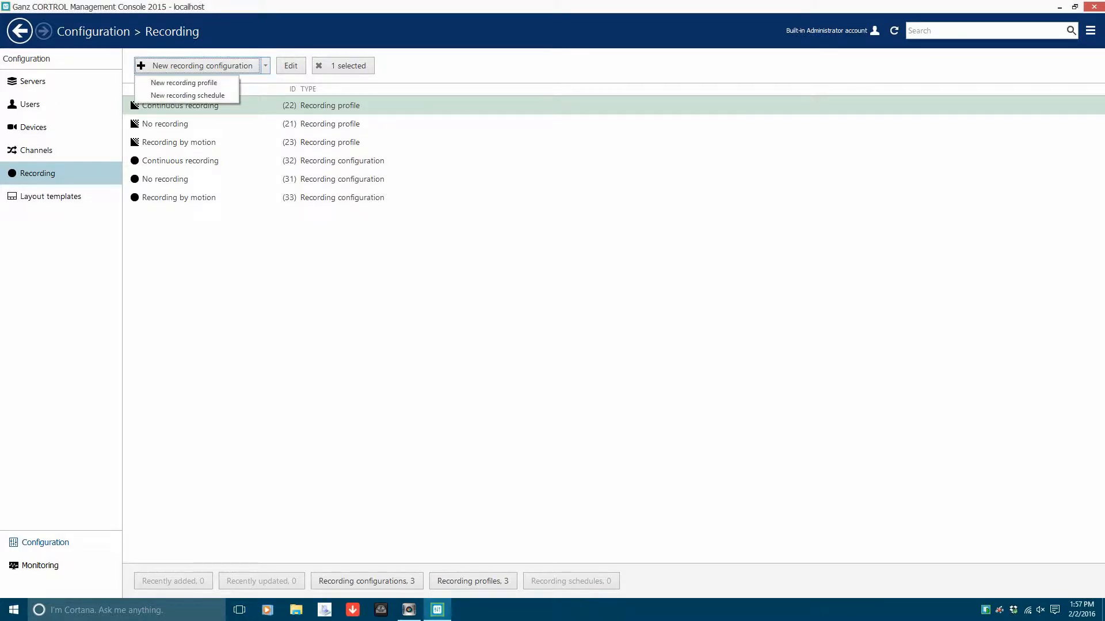
pyautogui.press('Return')
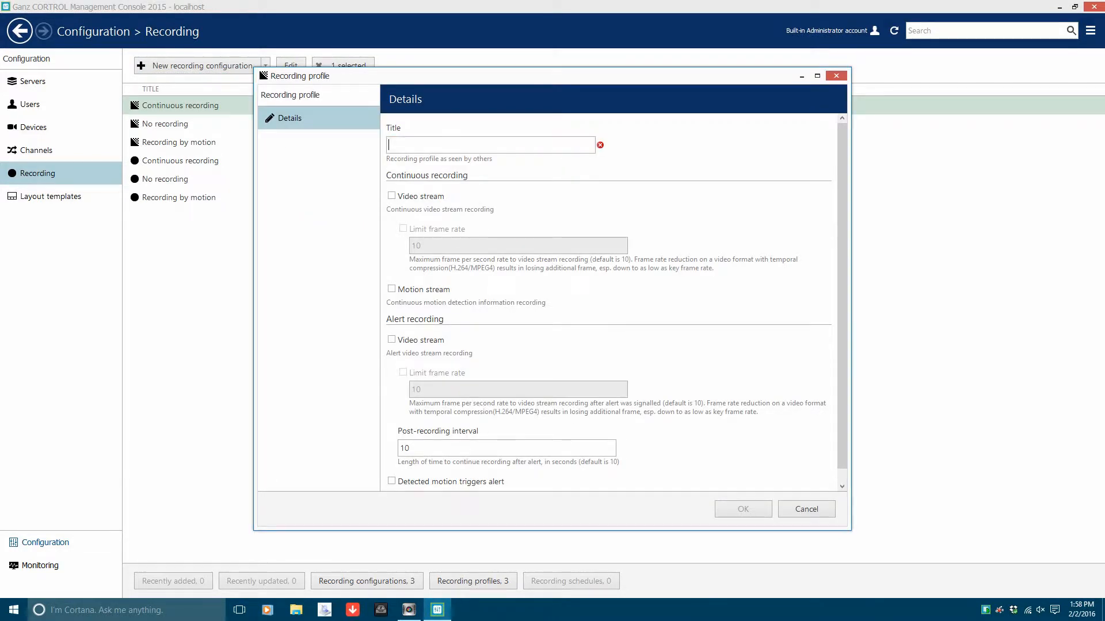
pyautogui.write('Custom Profile')
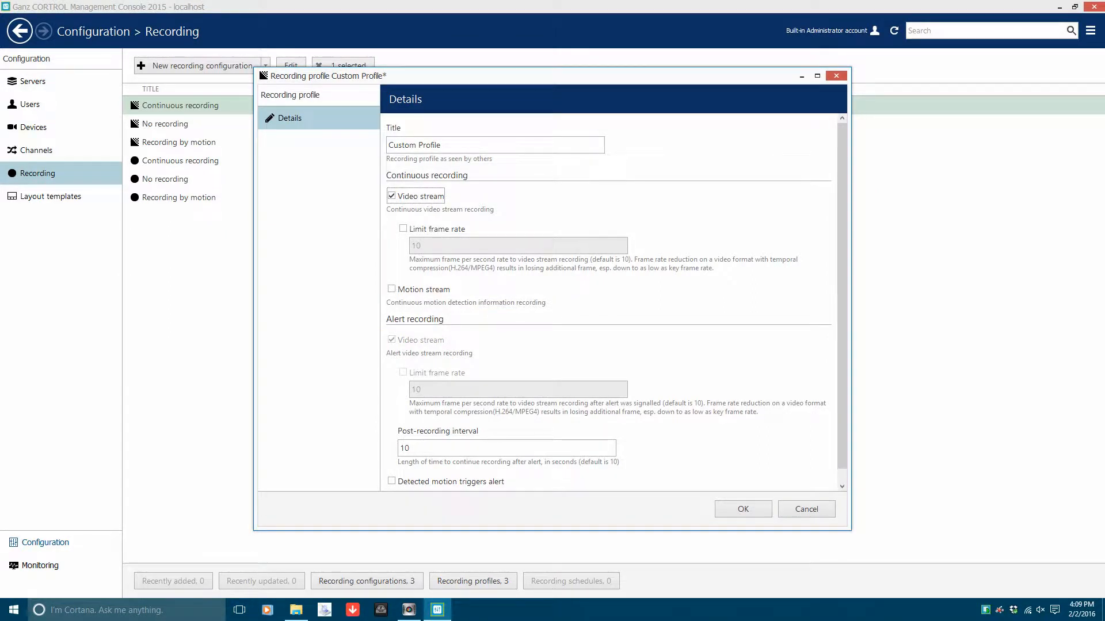
# - Enable the continuous recording video stream for the profile and limit its frame rate to 10
pyautogui.press('Tab')
pyautogui.press('space')
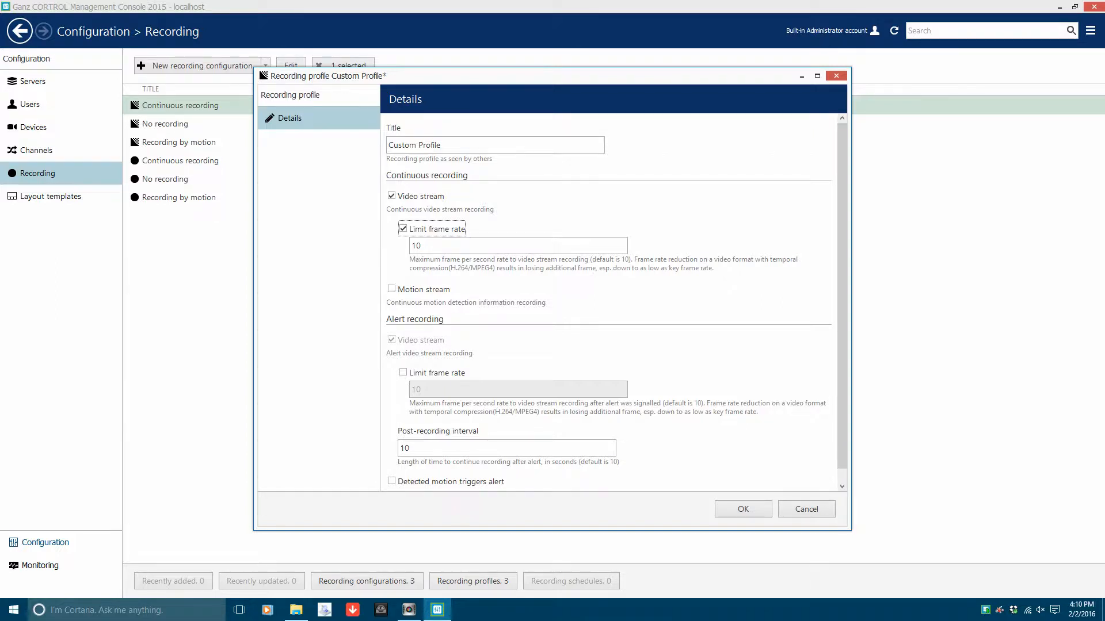
pyautogui.press('Tab')
pyautogui.press('Tab')
pyautogui.press('space')
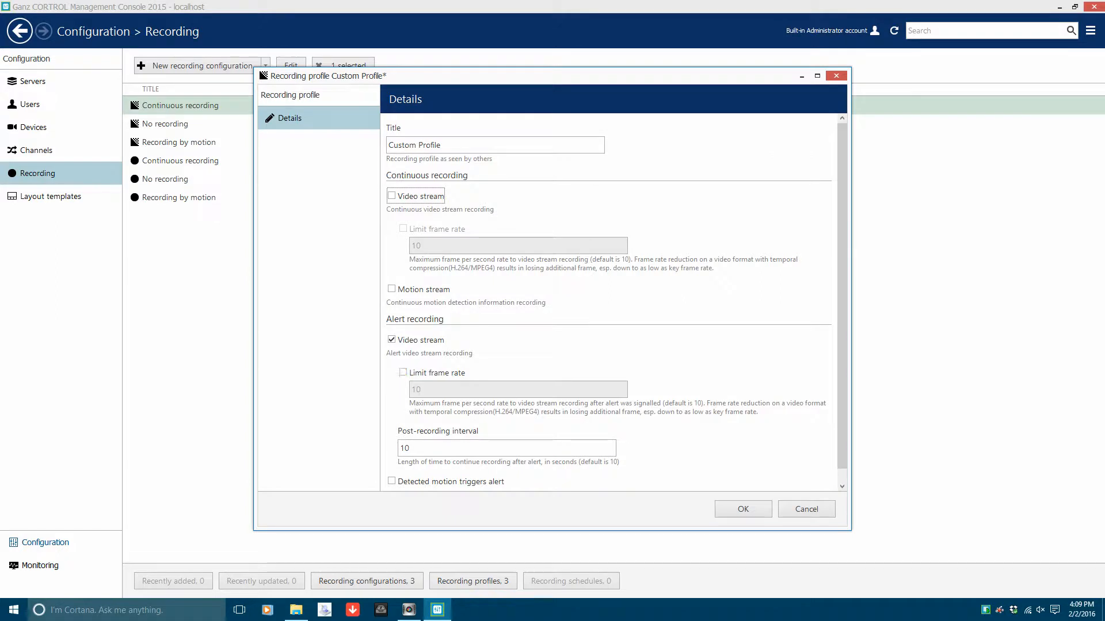
# - Limit the alert recording frame rate to 10, make detected motion trigger alerts, and save the profile
pyautogui.click(404, 373)
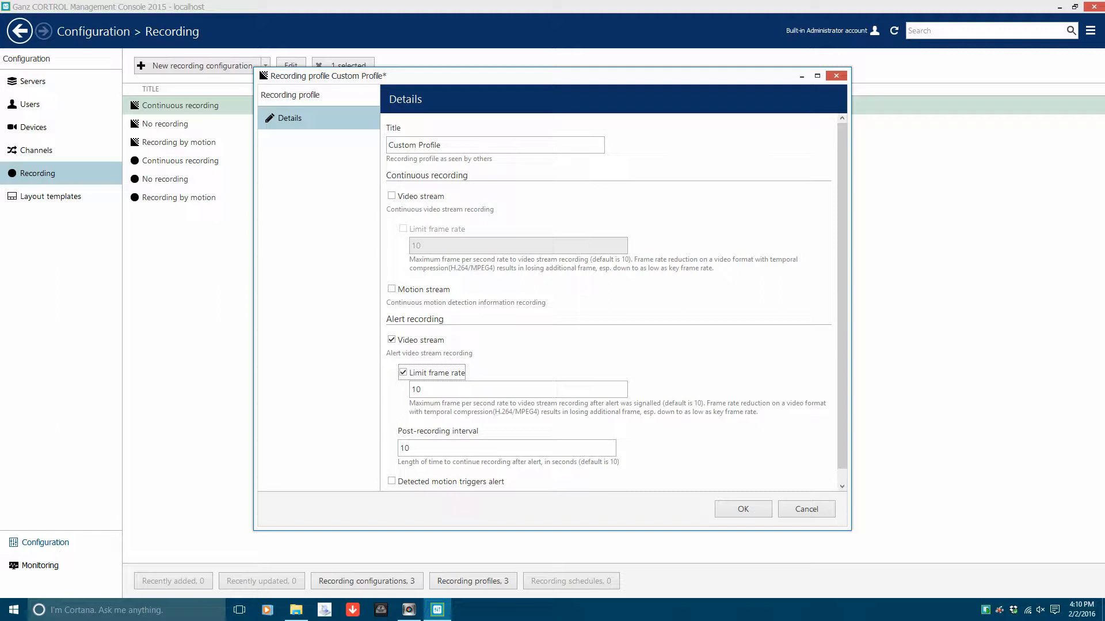
pyautogui.click(392, 482)
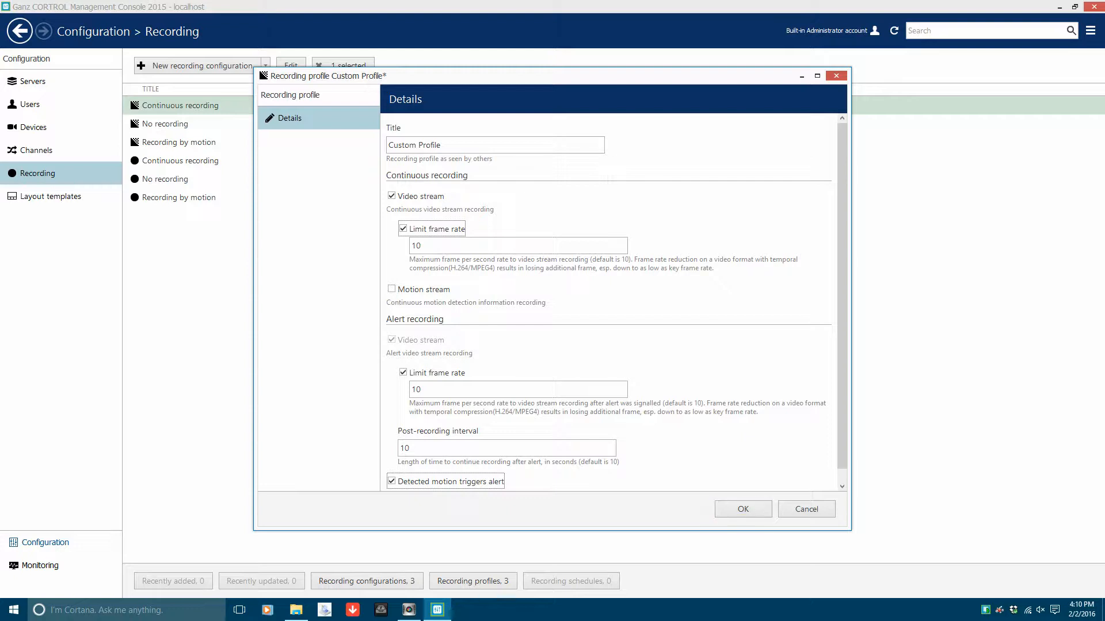
pyautogui.press('Return')
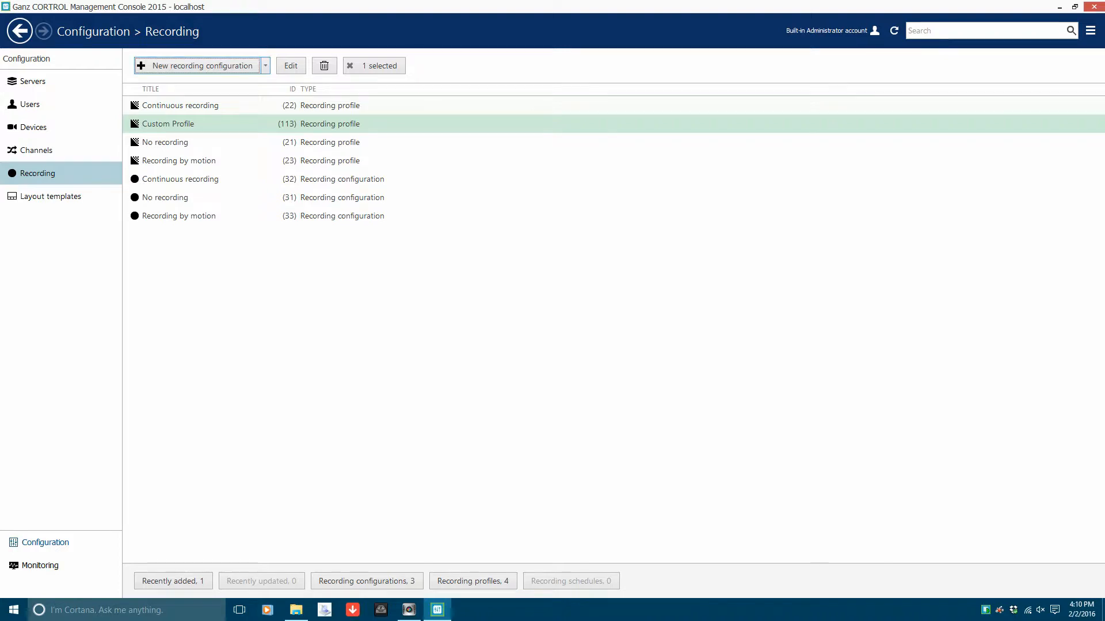
# - Create a new recording schedule titled "Custom Schedule"
pyautogui.click(265, 65)
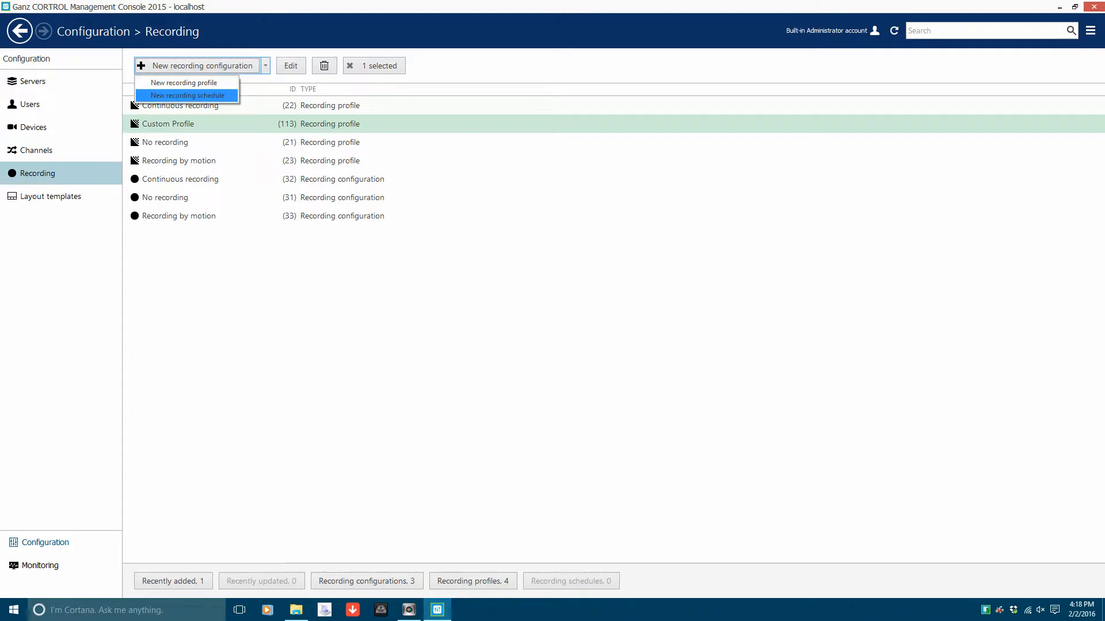
pyautogui.click(187, 95)
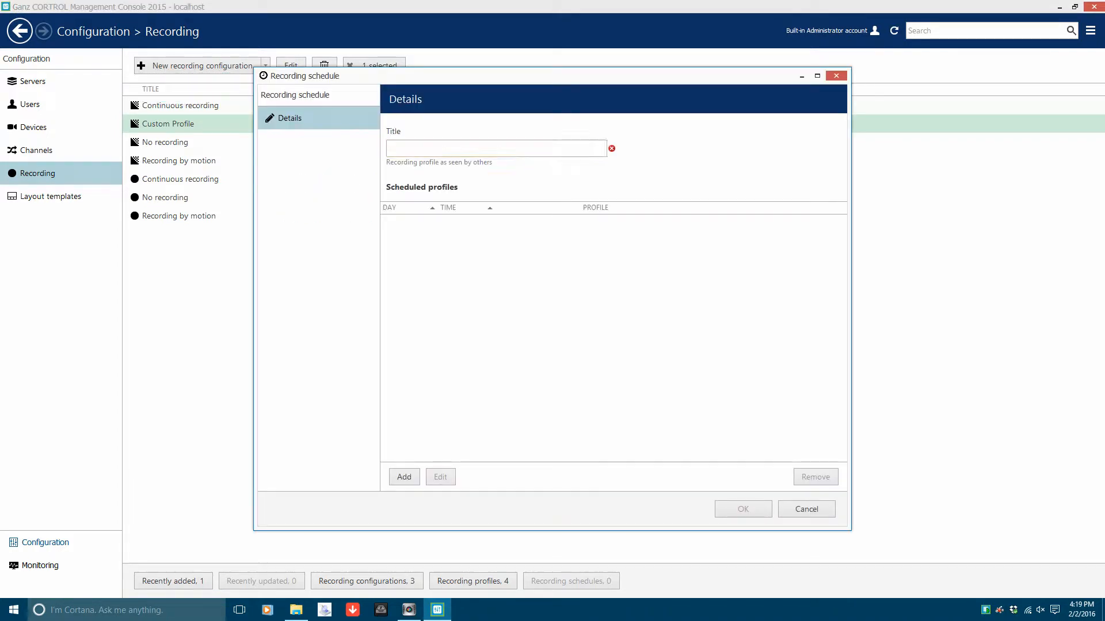
pyautogui.write('Custom Schedule')
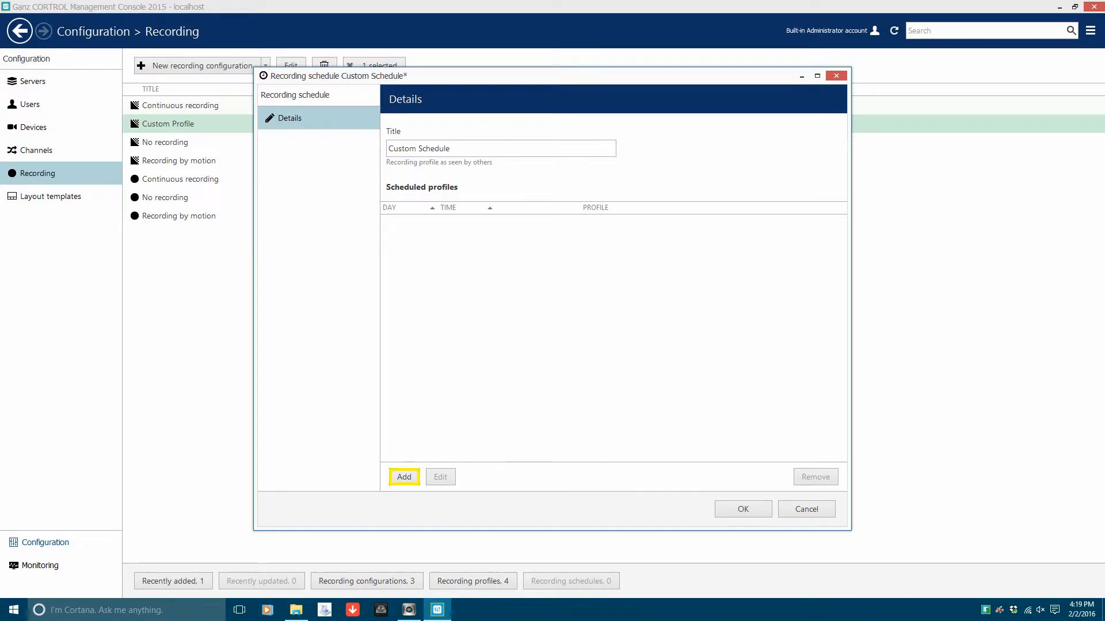
# - Add a scheduled profile entry for Monday at 7:00:00 AM that uses Custom Profile
pyautogui.click(404, 477)
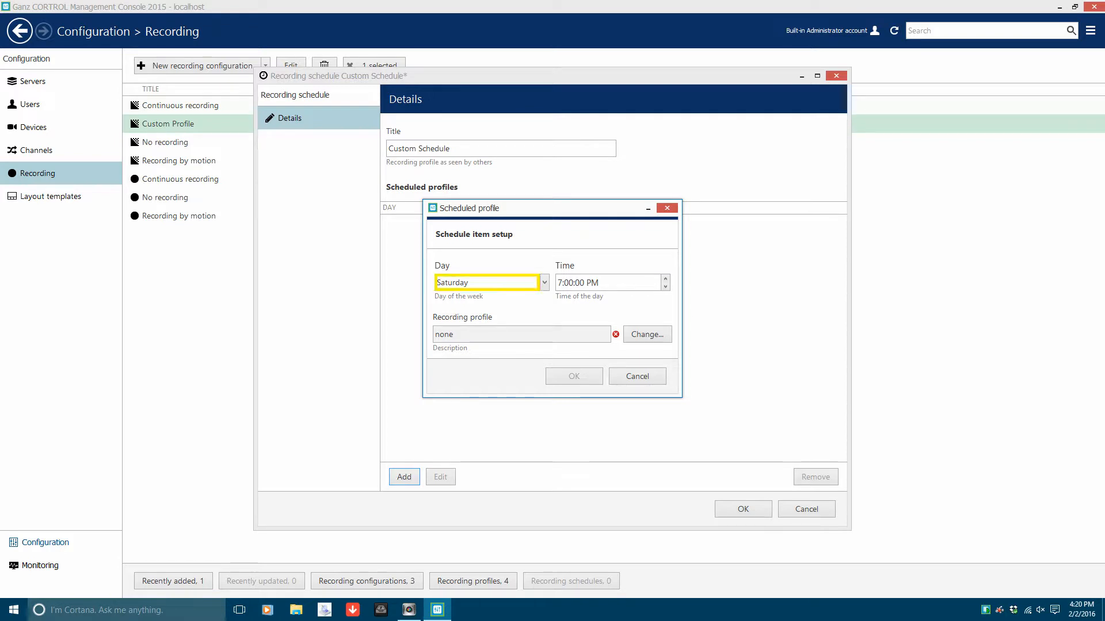
pyautogui.click(544, 282)
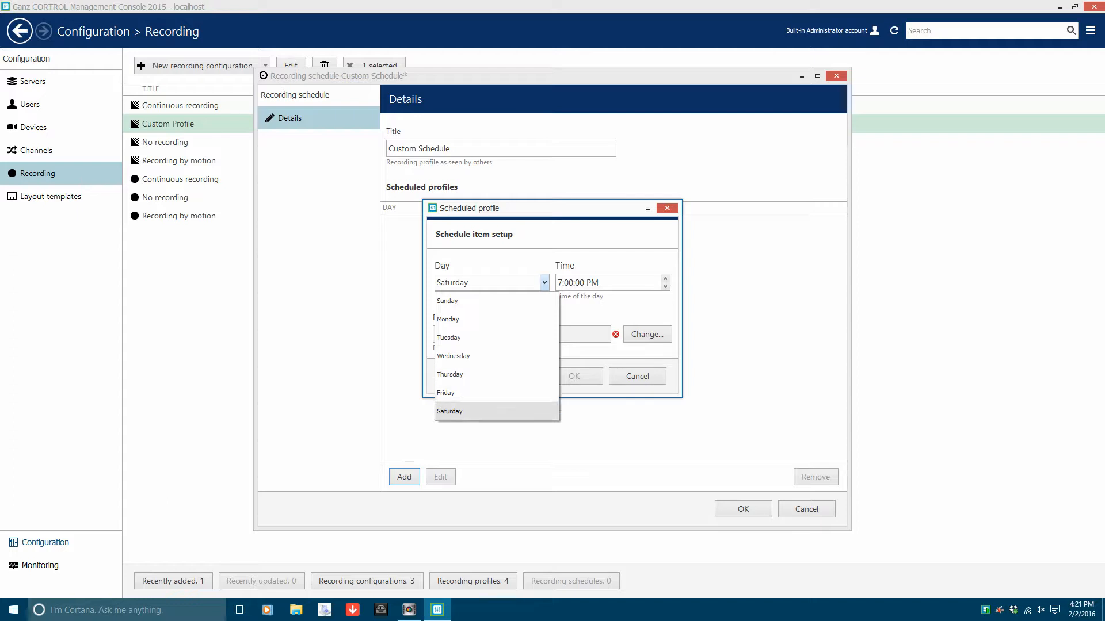
pyautogui.click(448, 319)
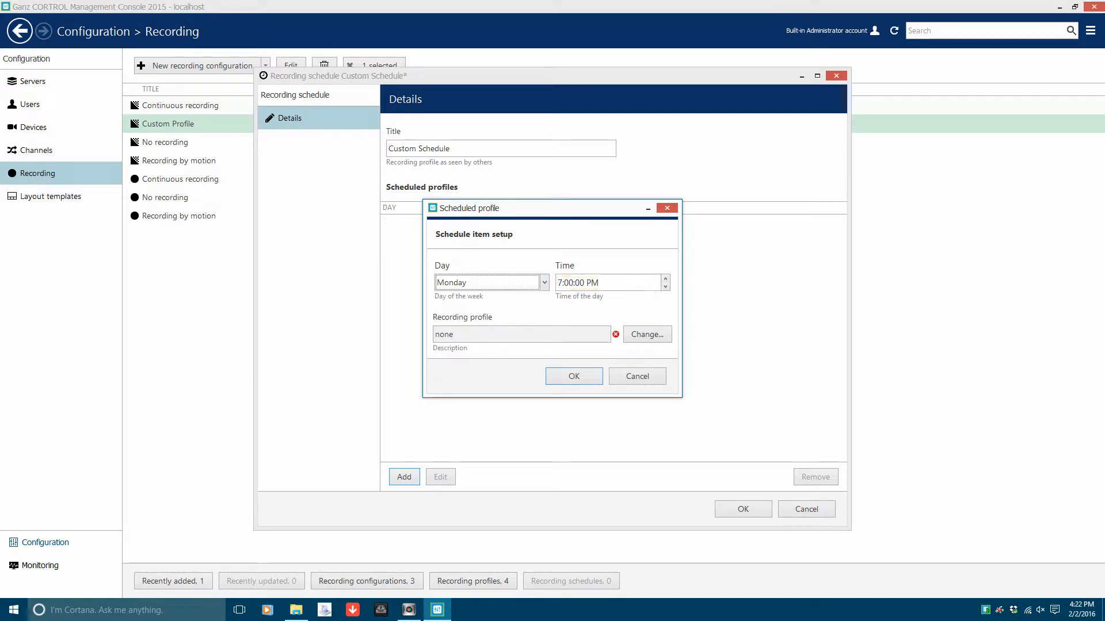
pyautogui.click(593, 283)
pyautogui.write('a')
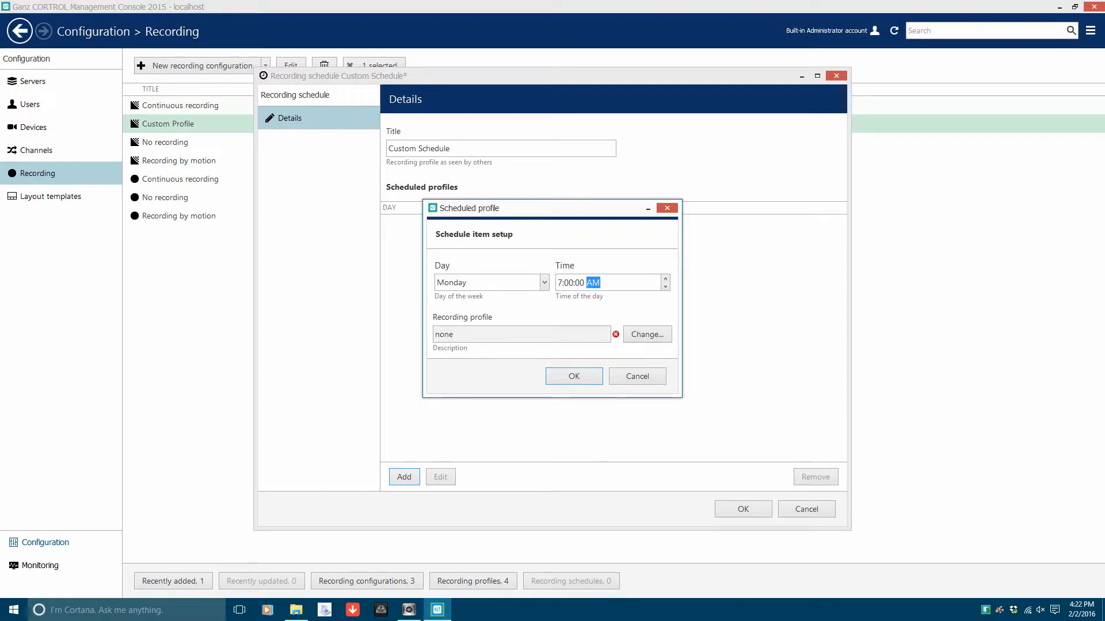
pyautogui.press('Tab')
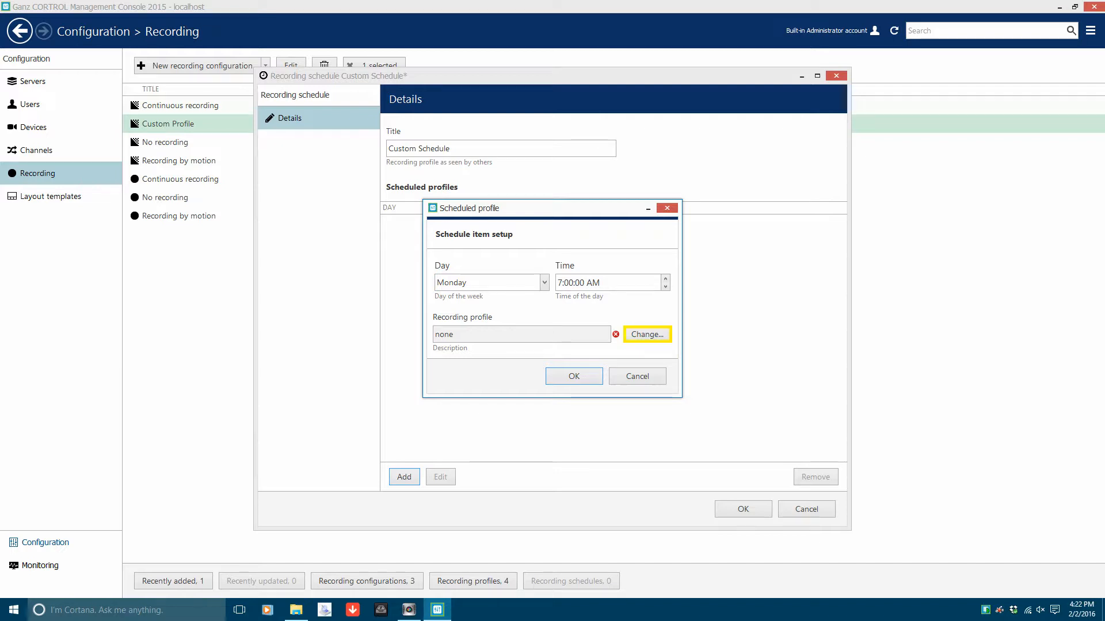
pyautogui.click(647, 334)
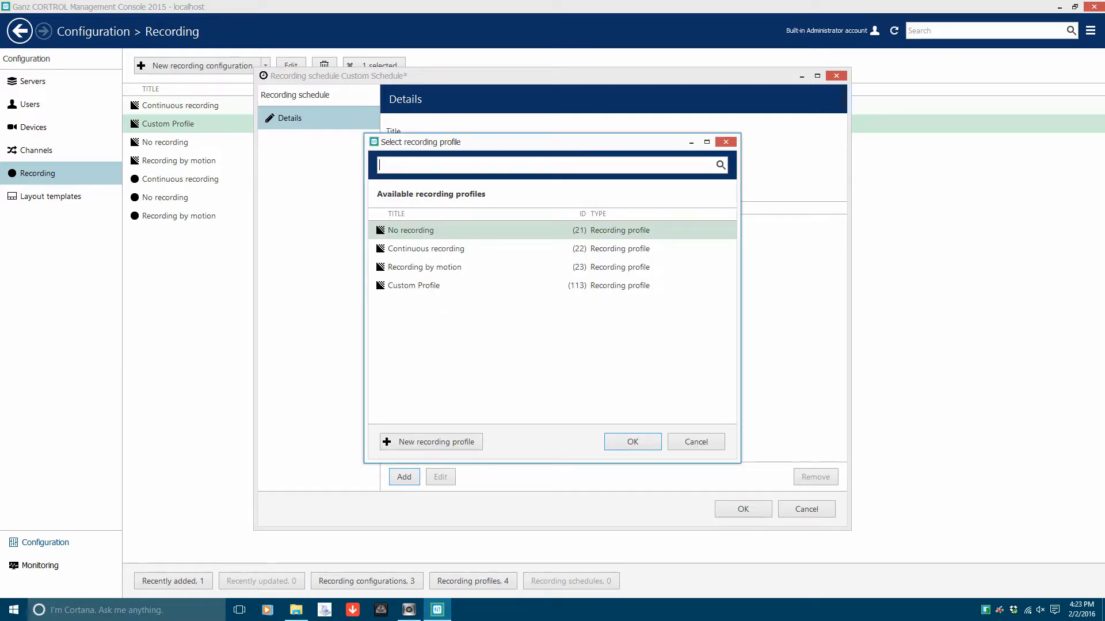
pyautogui.click(413, 286)
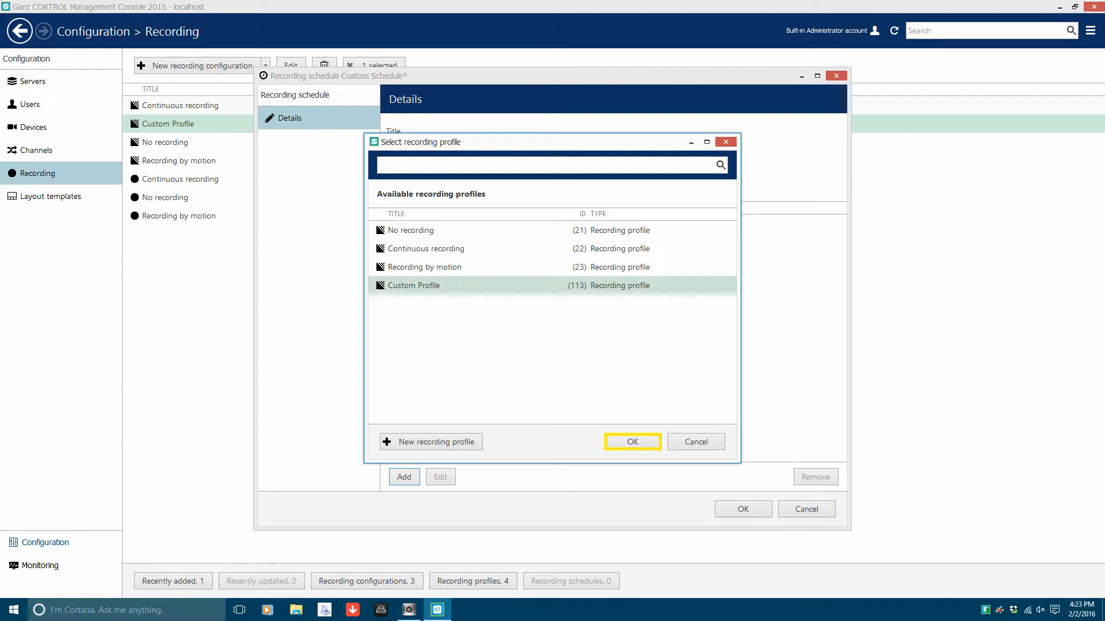
pyautogui.press('Return')
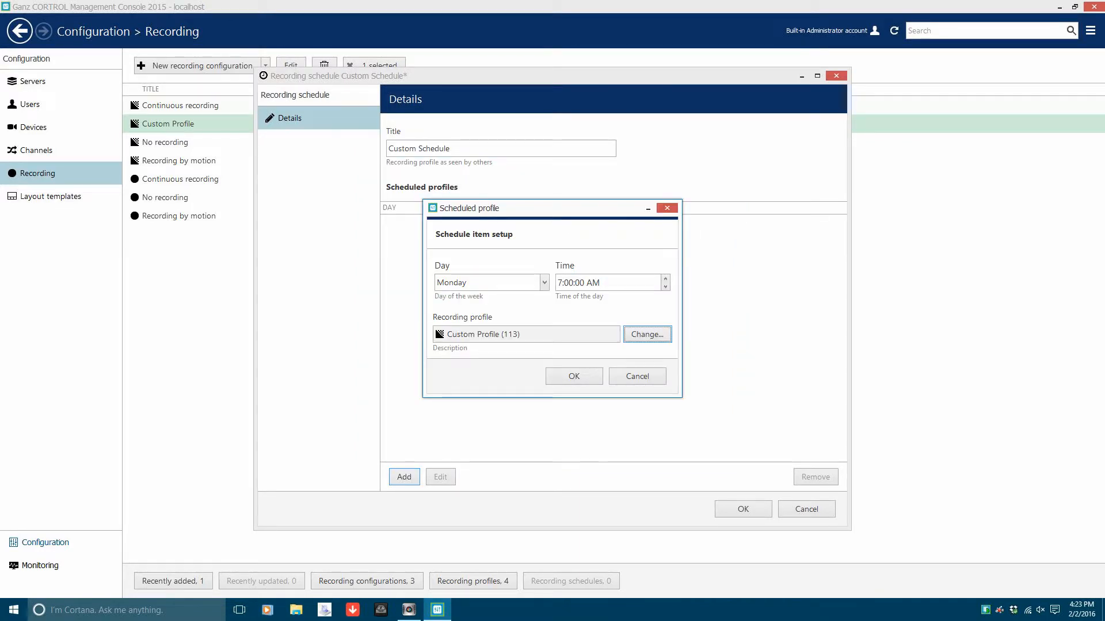
pyautogui.click(574, 377)
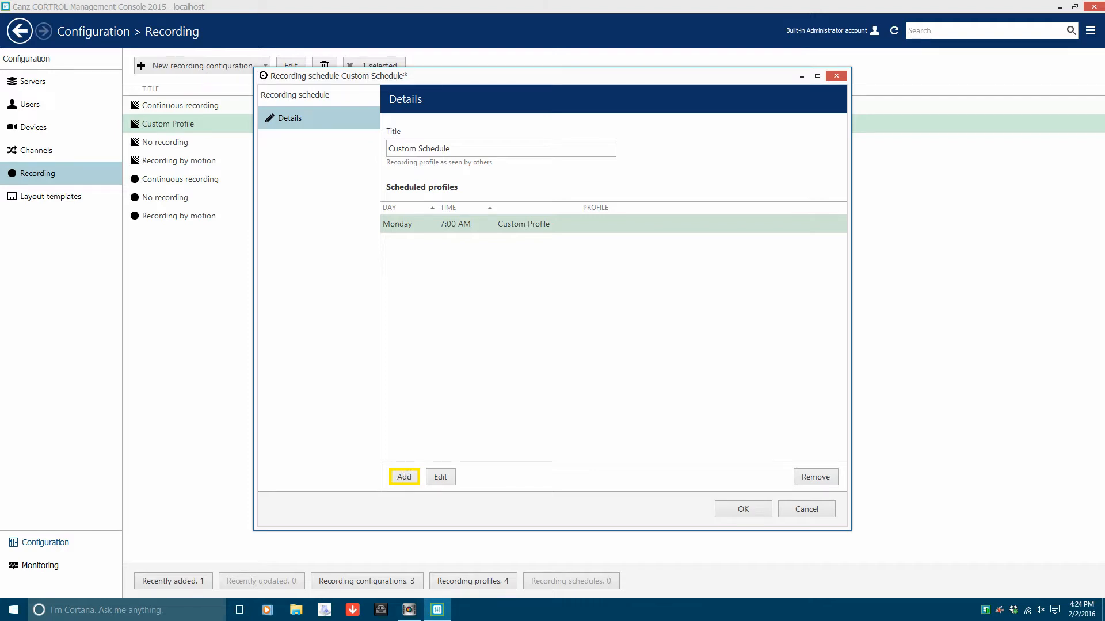
# - Add a second schedule entry for Monday at 7:00:00 PM using Custom Profile, and save the schedule
pyautogui.press('Return')
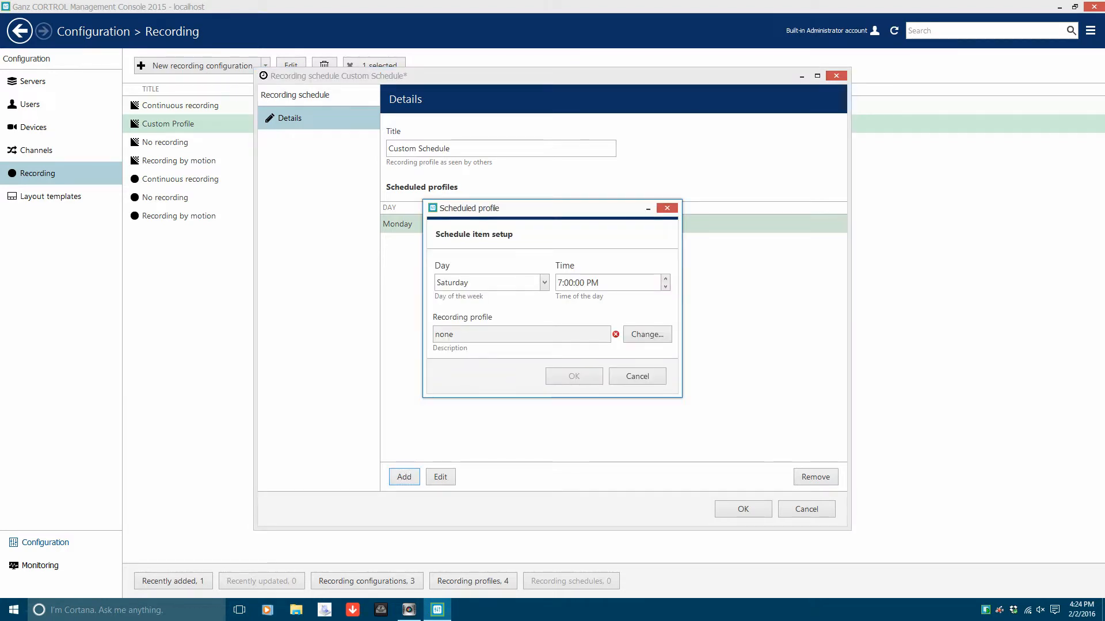
pyautogui.hotkey('alt', 'Down')
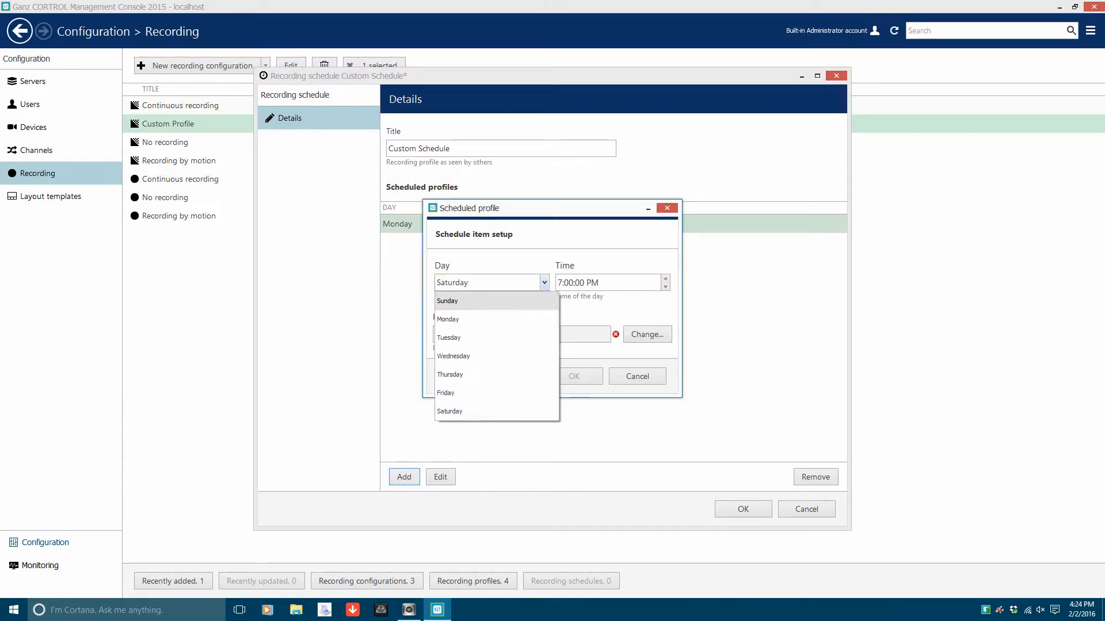
pyautogui.press('Down')
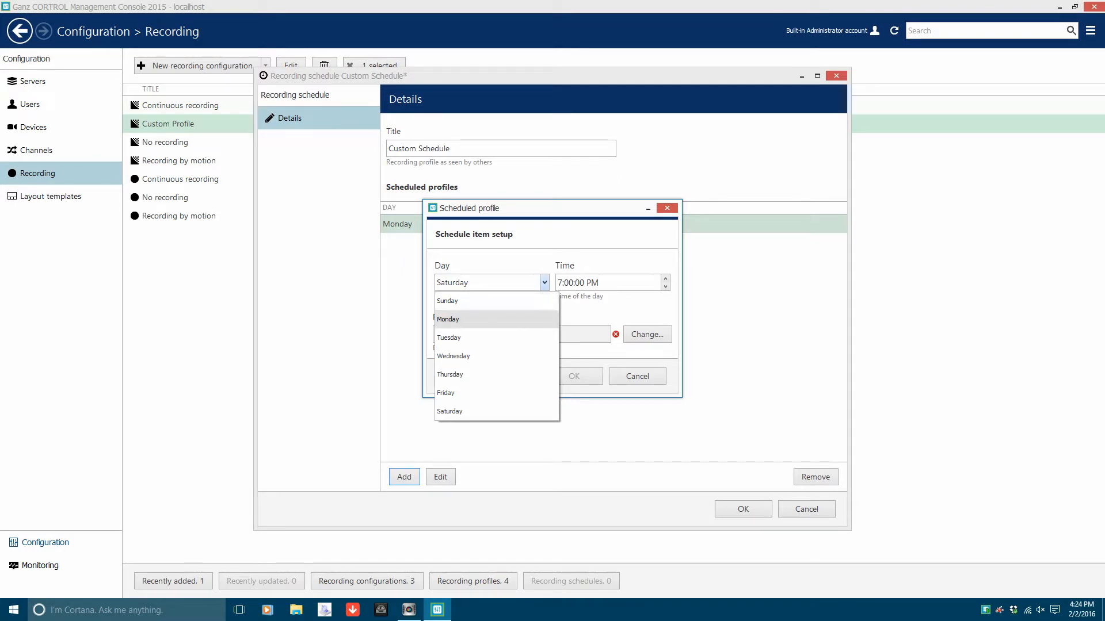
pyautogui.press('Return')
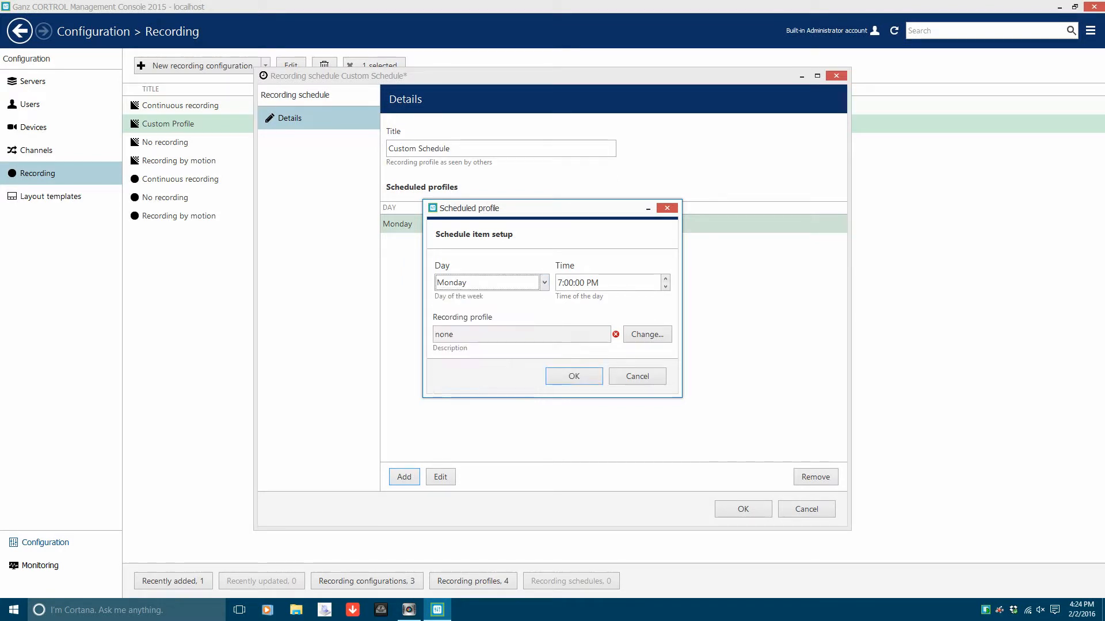
pyautogui.press('Tab')
pyautogui.press('Tab')
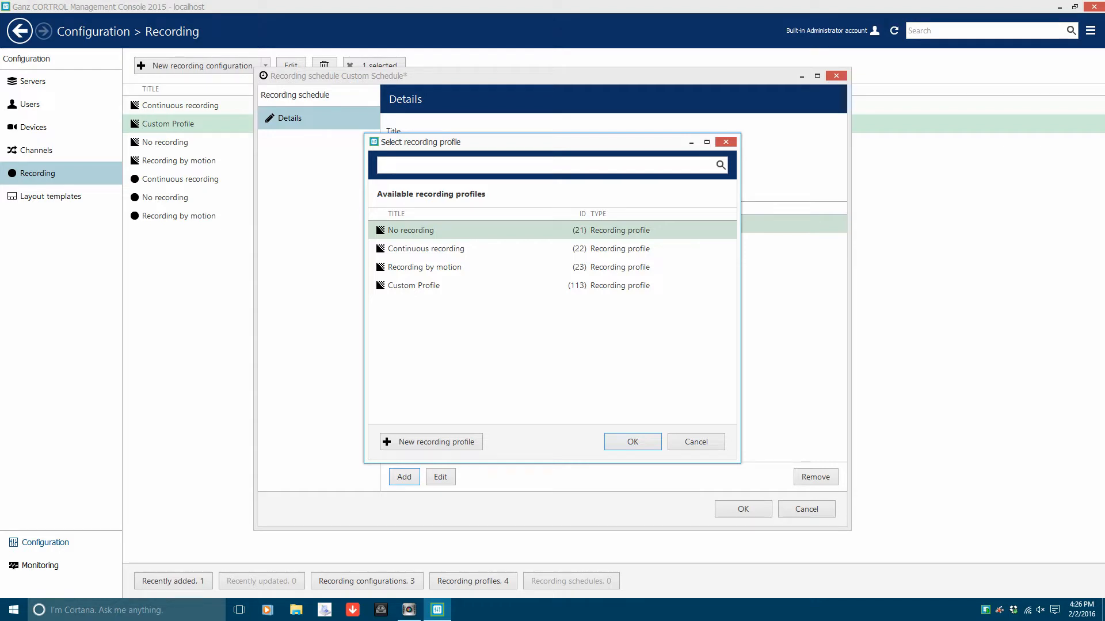
pyautogui.click(413, 286)
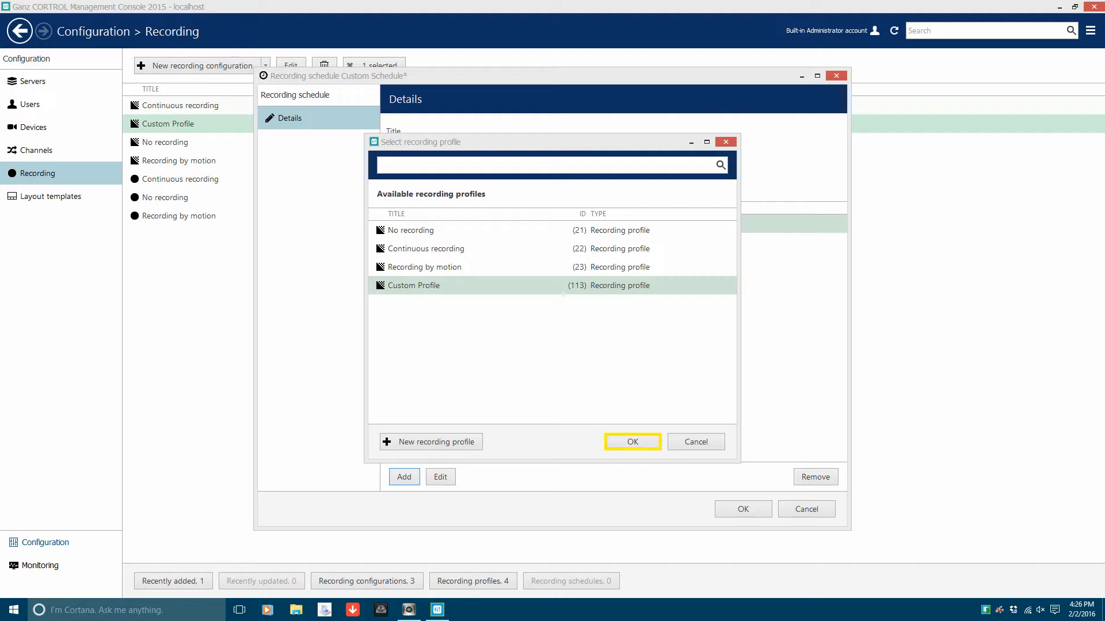
pyautogui.press('Return')
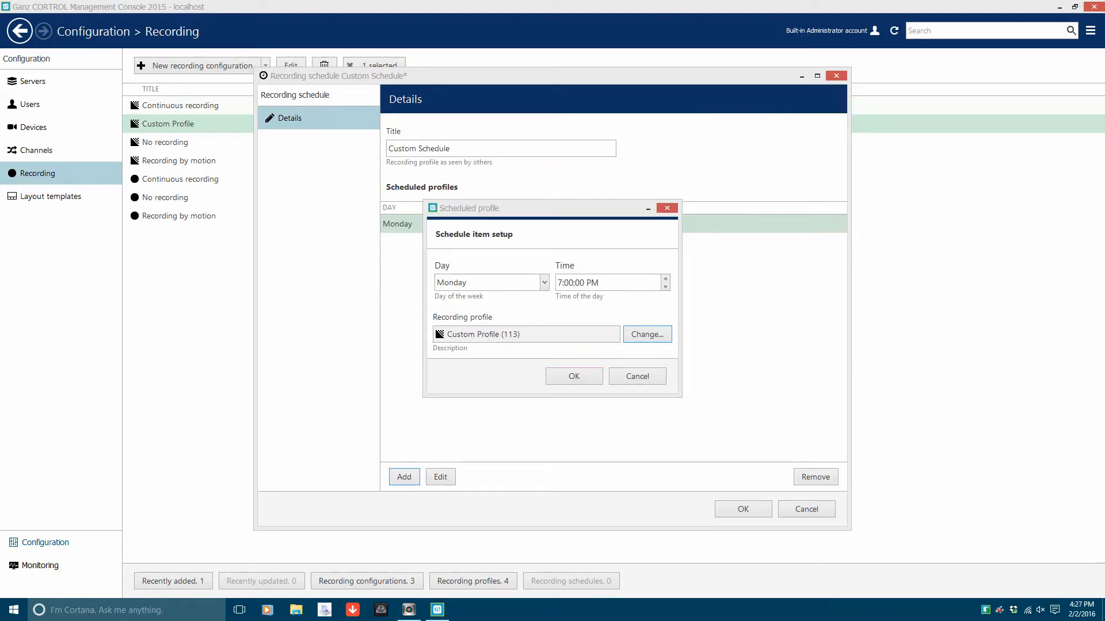
pyautogui.click(574, 377)
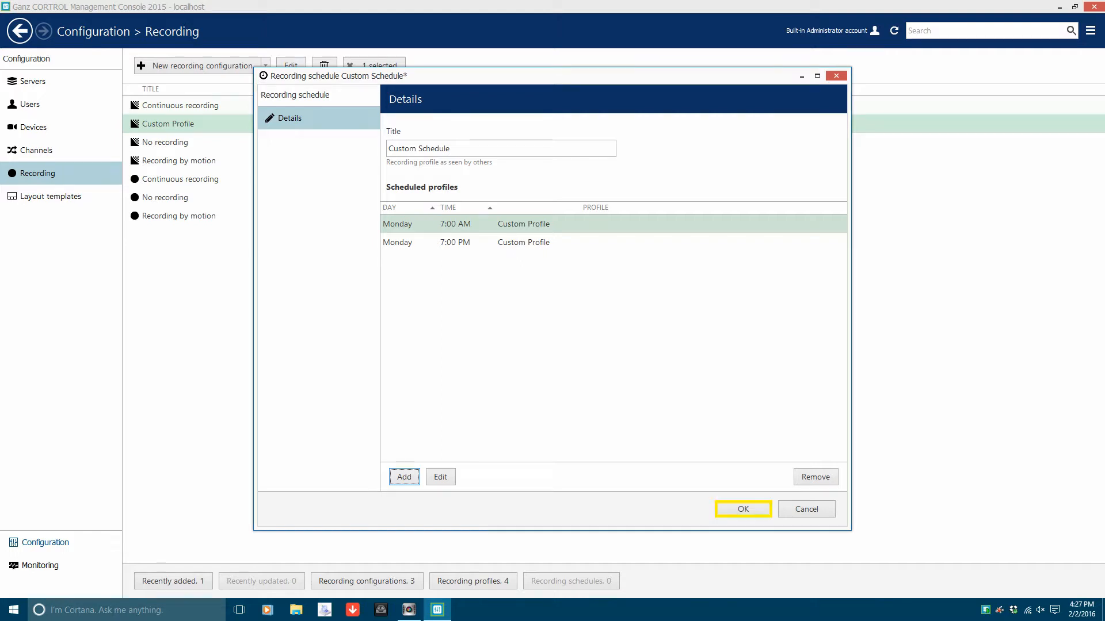
pyautogui.click(743, 509)
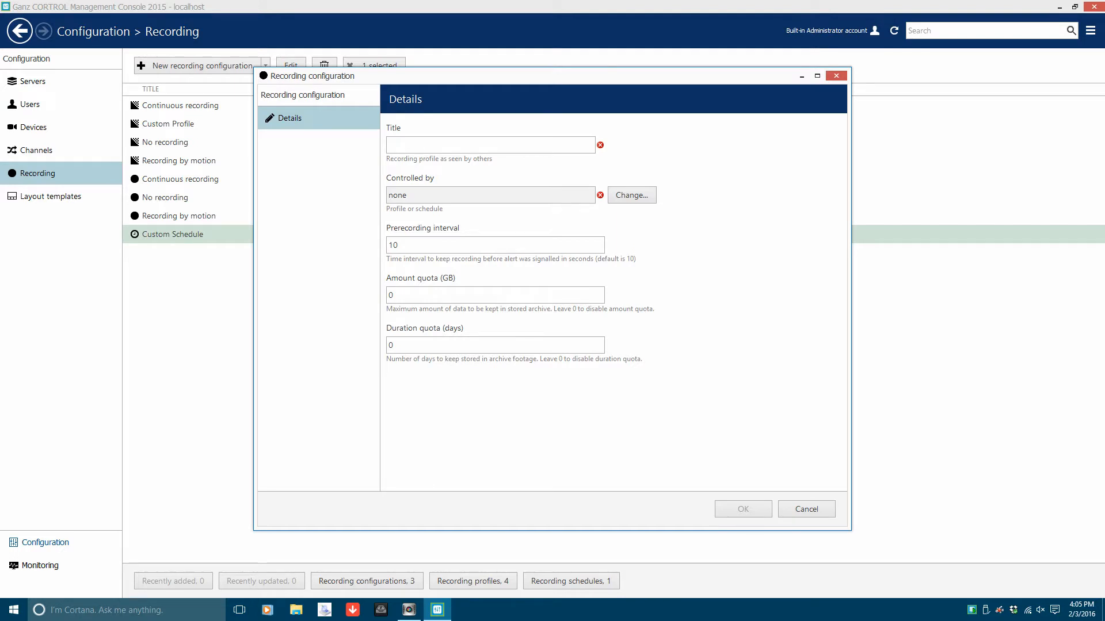
# - Title the new recording configuration "Custom Configuration", have it controlled by Custom Schedule, and save it
pyautogui.write('Custom Configuration')
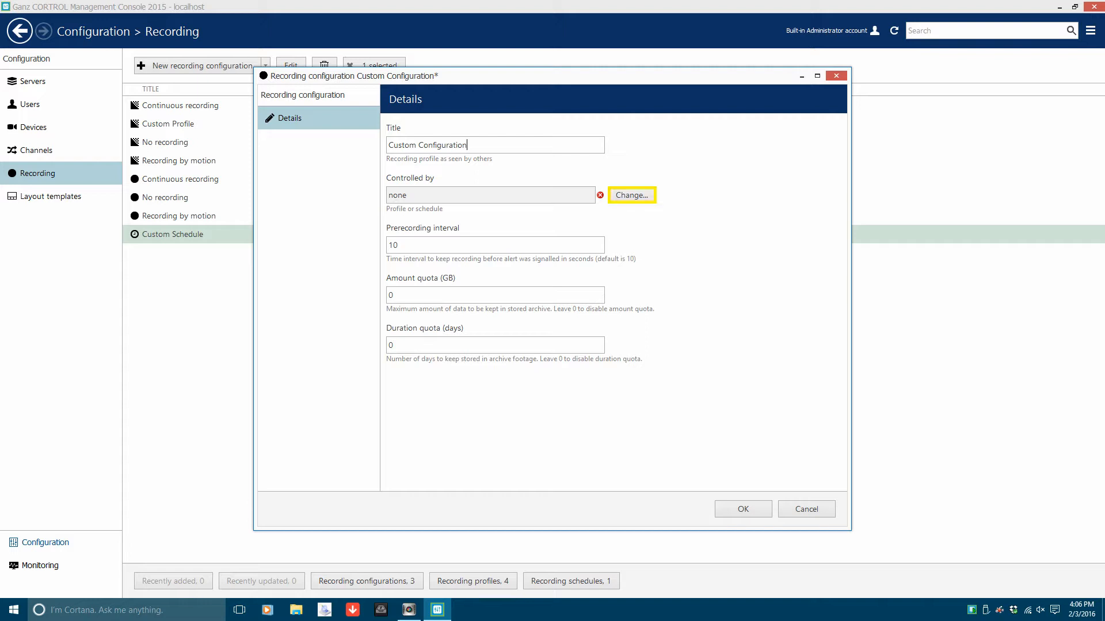
pyautogui.click(632, 195)
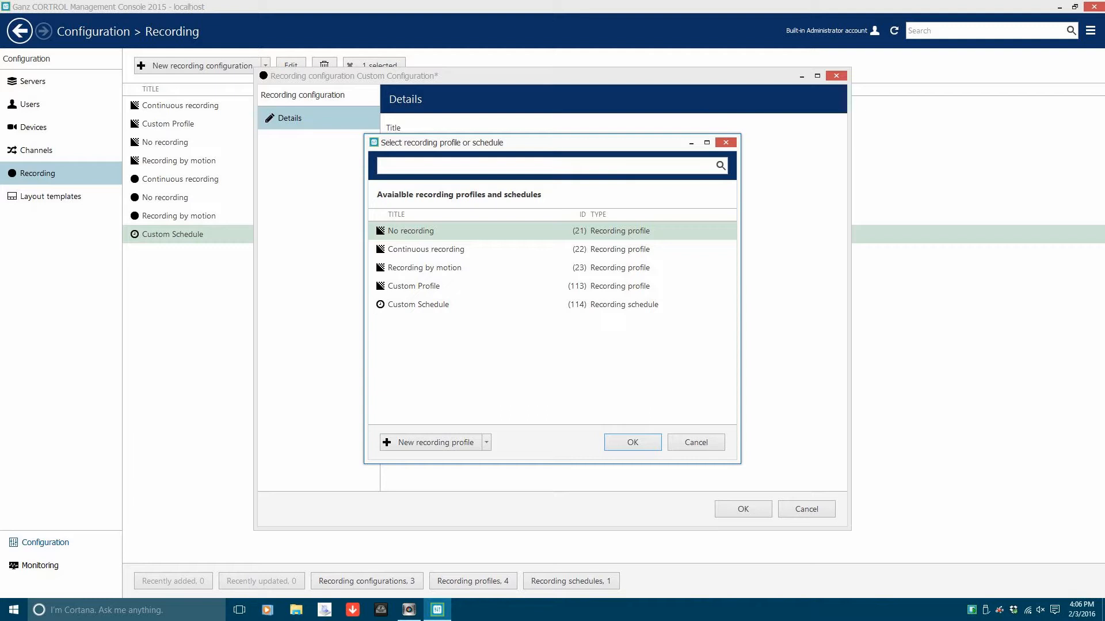
pyautogui.click(418, 305)
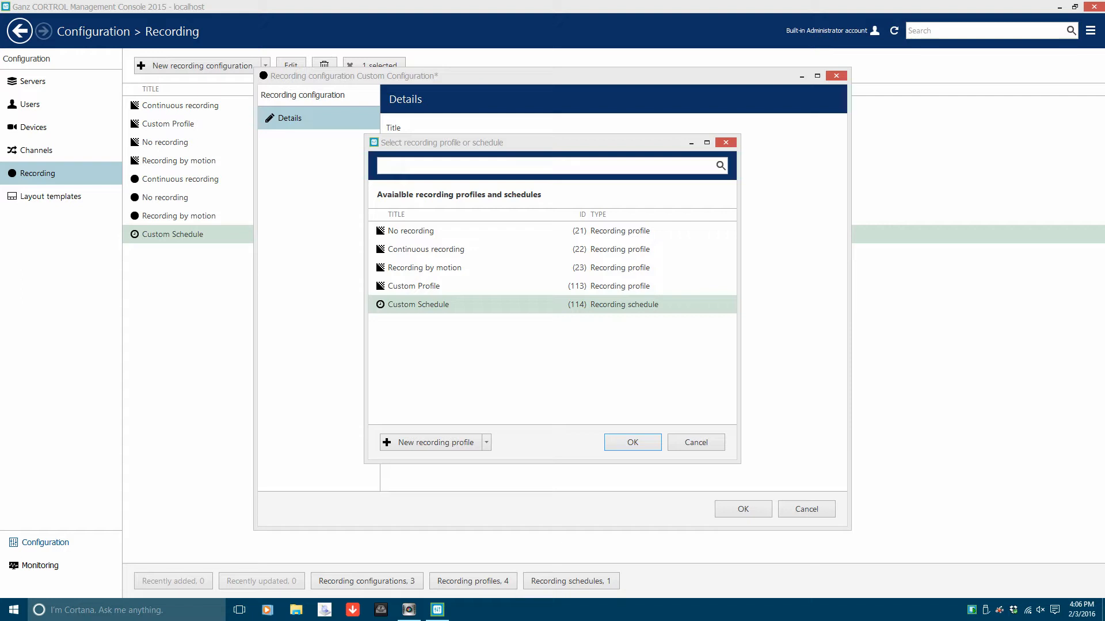
pyautogui.click(632, 442)
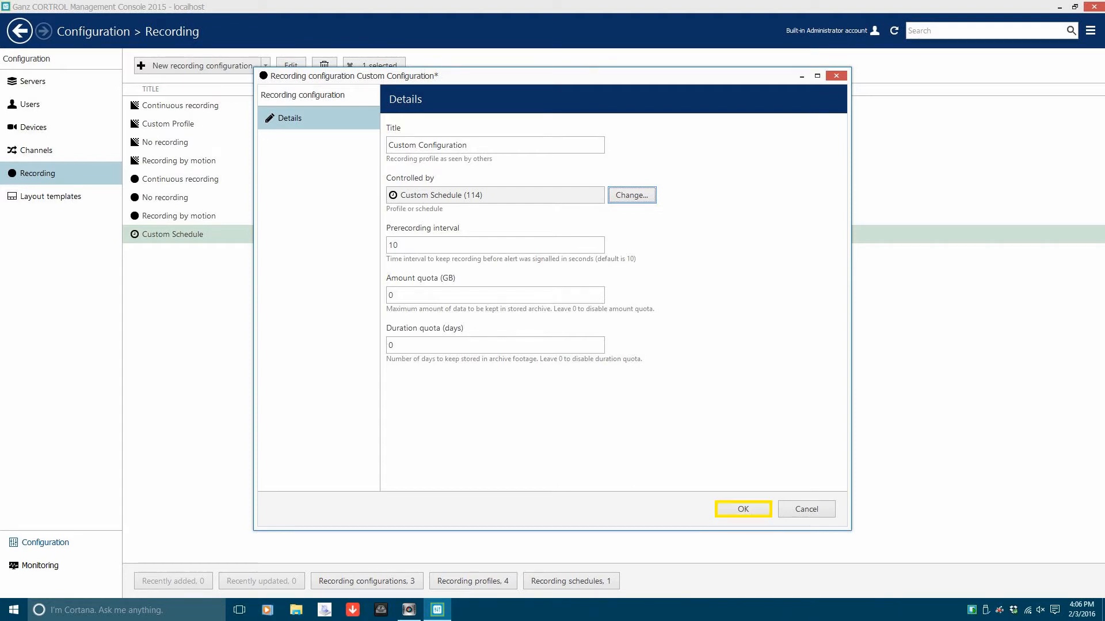
pyautogui.click(743, 508)
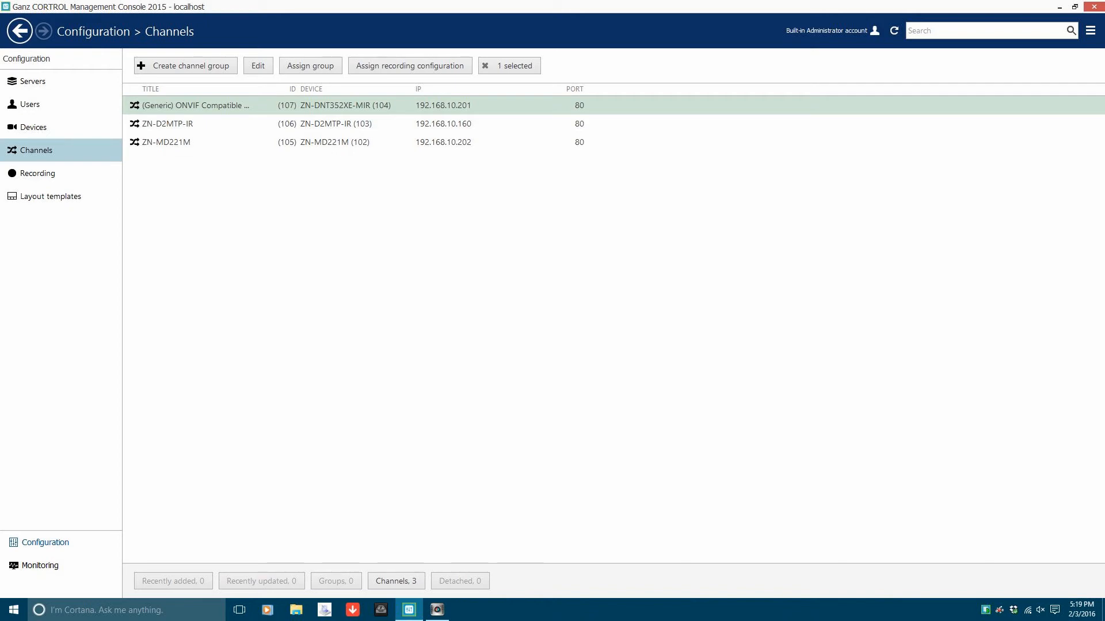
# - Assign the Custom Configuration recording configuration to the (Generic) ONVIF Compatible channel
pyautogui.click(410, 66)
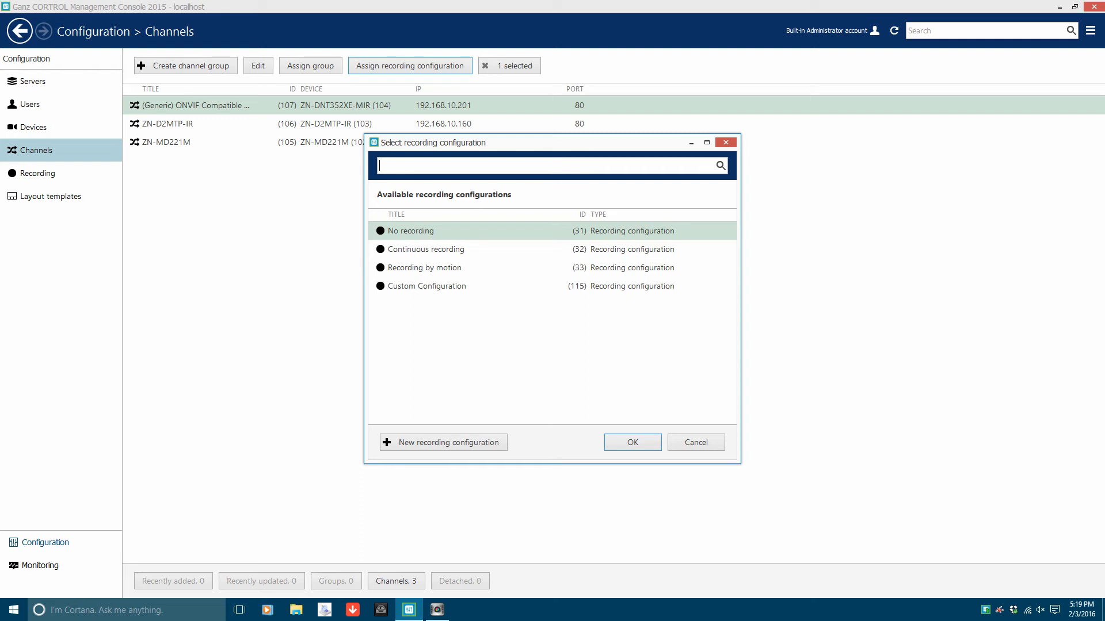
pyautogui.click(426, 286)
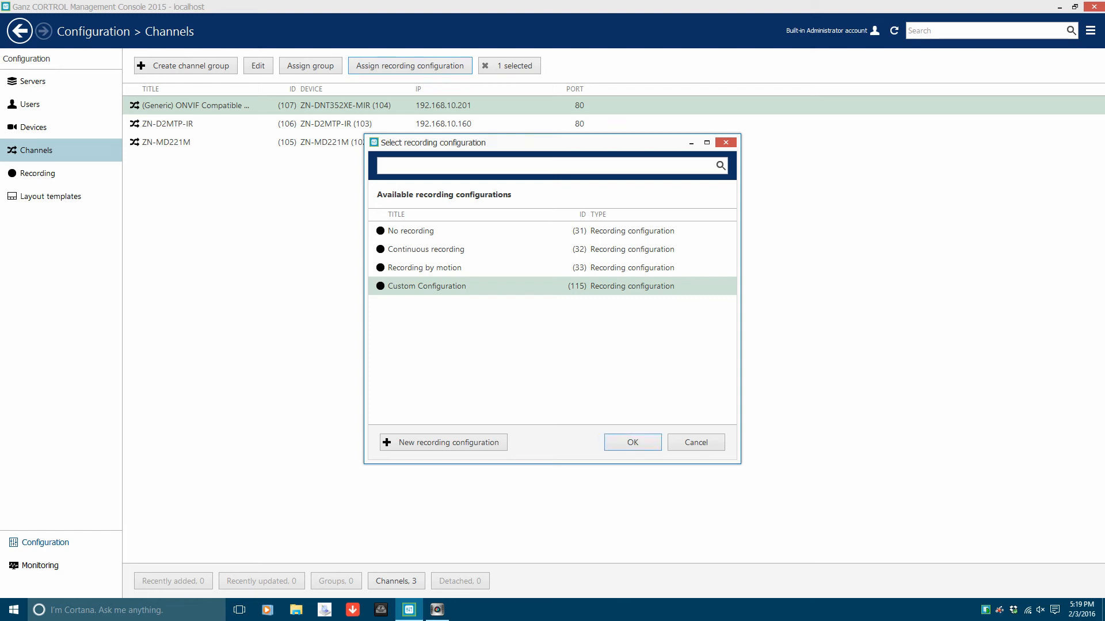
pyautogui.click(632, 442)
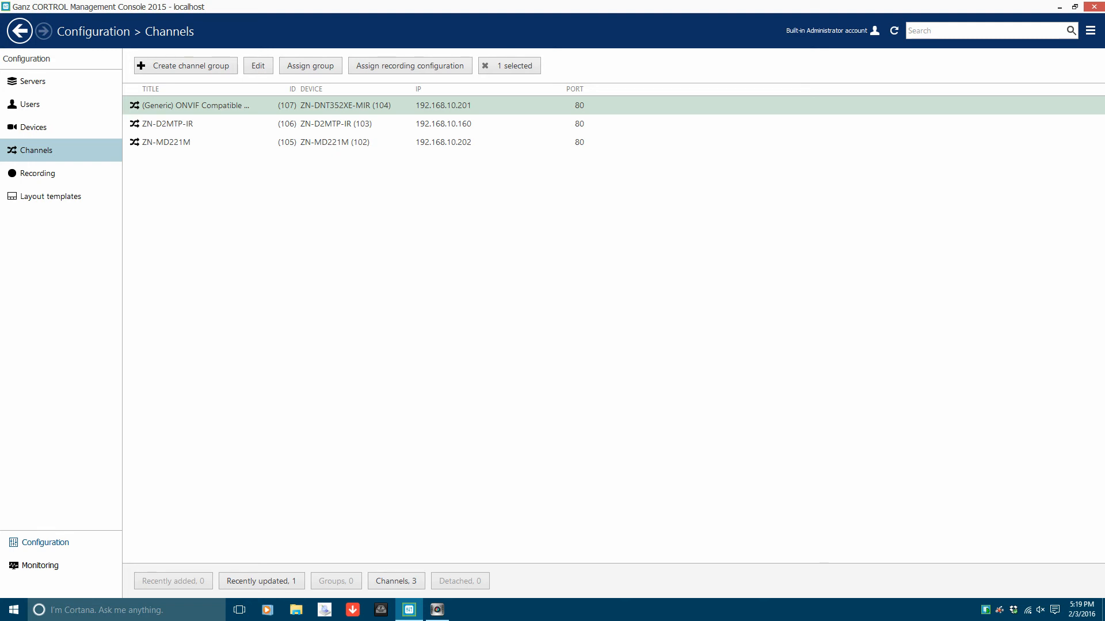
# - Select all channels in the channel list
pyautogui.hotkey('ctrl', 'a')
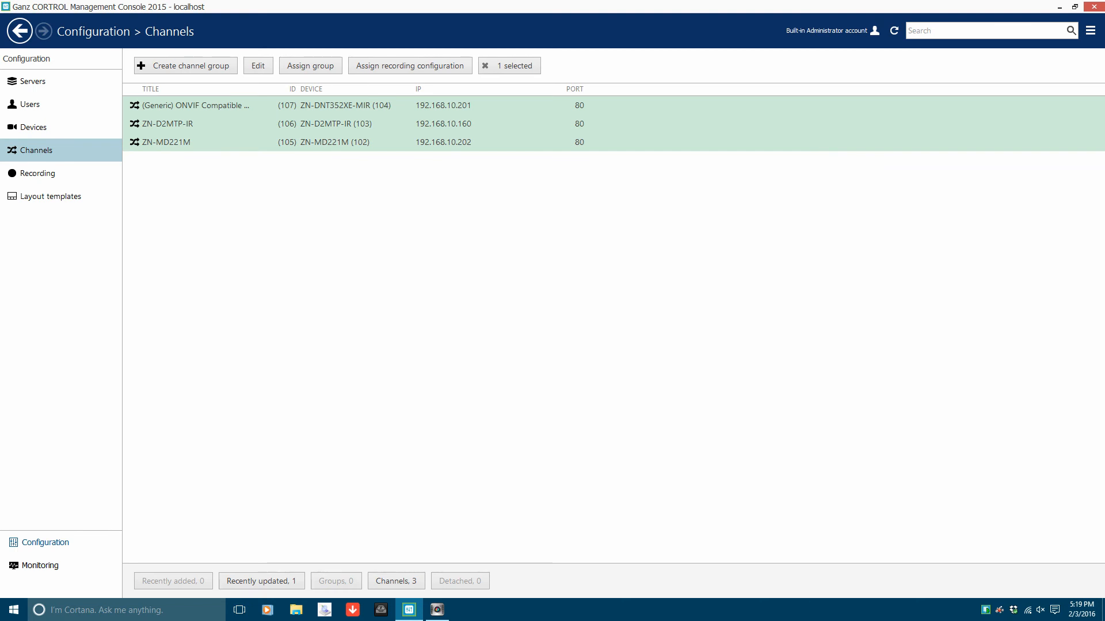